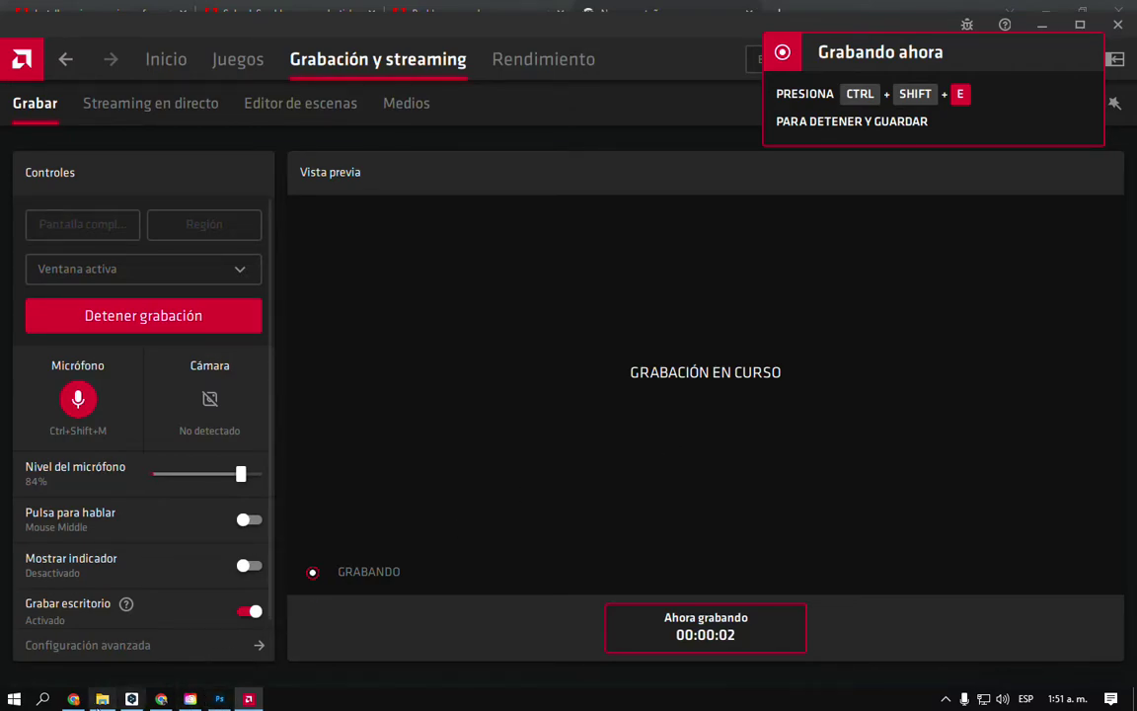
Bring Chrome forward and open the 'Problema con el zoom' and 'Solved: Scrubby zoom' forum tabs
{"action": "left_click", "coordinate": [73, 699]}
{"action": "left_click", "coordinate": [482, 13]}
{"action": "left_click", "coordinate": [259, 12]}
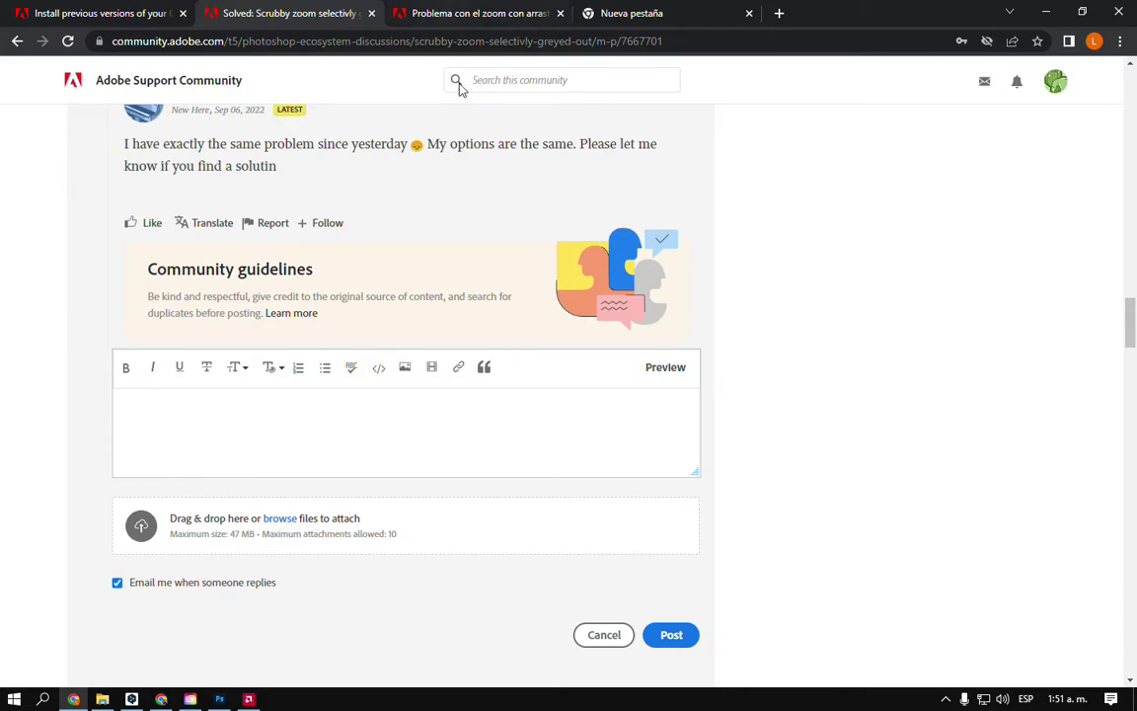
Scroll the Solved thread to the reply about scrubby zoom greyed out after August 2022
{"action": "scroll", "coordinate": [701, 236], "scroll_direction": "up", "scroll_amount": 4}
{"action": "scroll", "coordinate": [748, 264], "scroll_direction": "up", "scroll_amount": 4}
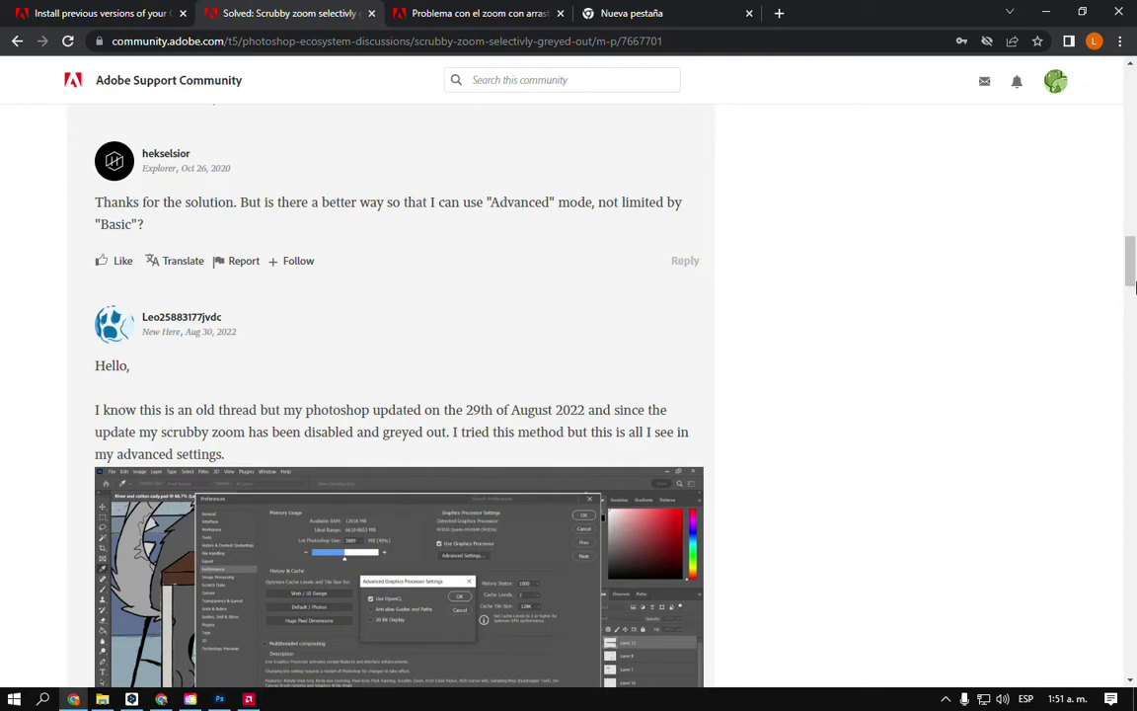
{"action": "left_click_drag", "start_coordinate": [1132, 273], "coordinate": [1132, 278]}
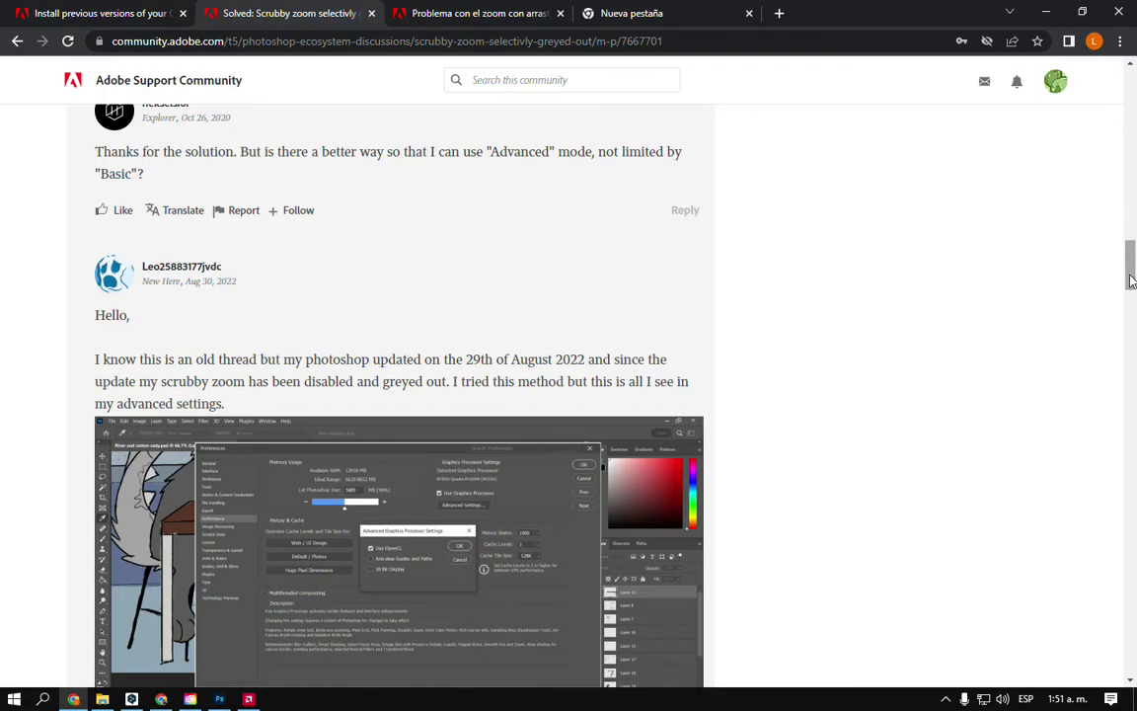
{"action": "left_click_drag", "start_coordinate": [1132, 278], "coordinate": [1132, 293]}
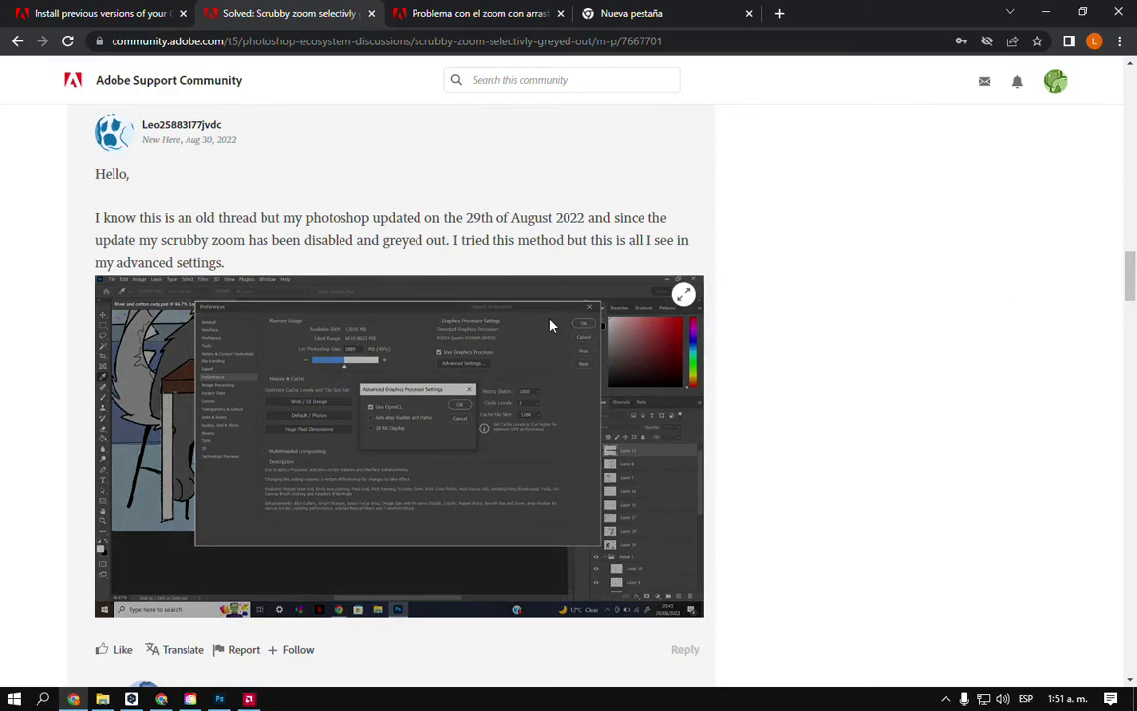
{"action": "left_click", "coordinate": [221, 697]}
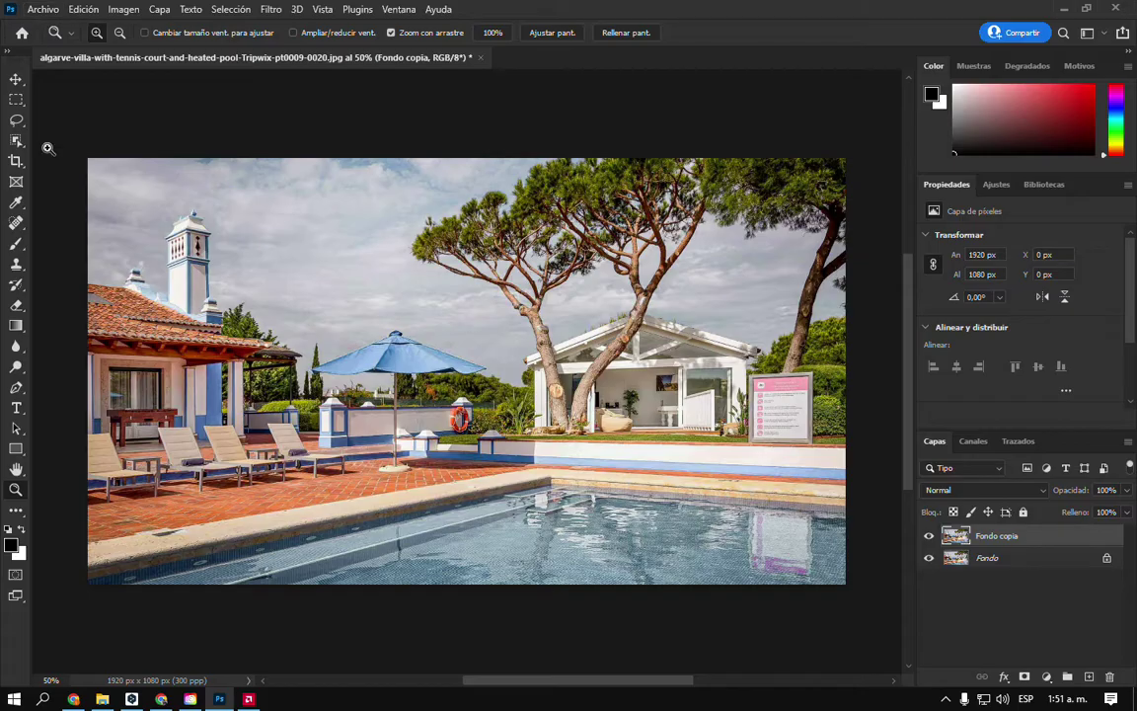
{"action": "left_click", "coordinate": [73, 699]}
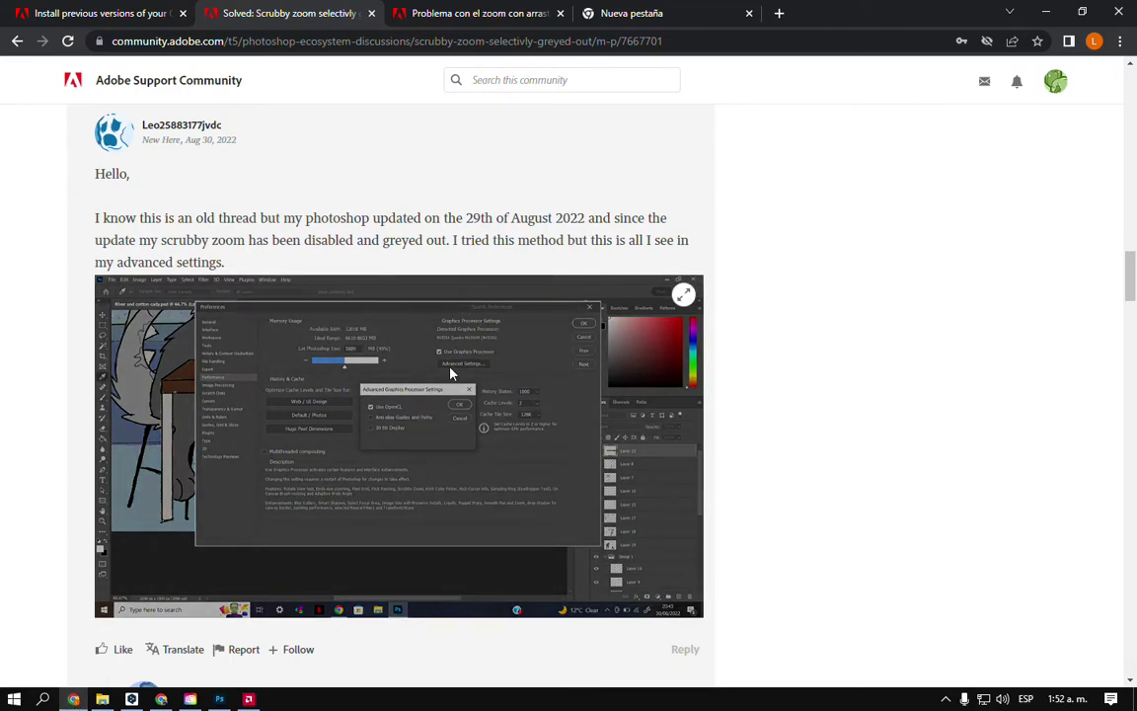
Switch to the 'Problema con el zoom con arrastre' thread and scroll to its last reply
{"action": "key", "text": "ctrl+Tab"}
{"action": "mouse_move", "coordinate": [1135, 520]}
{"action": "left_mouse_down"}
{"action": "mouse_move", "coordinate": [1135, 387]}
{"action": "mouse_move", "coordinate": [1130, 502]}
{"action": "left_mouse_up"}
{"action": "mouse_move", "coordinate": [198, 501]}
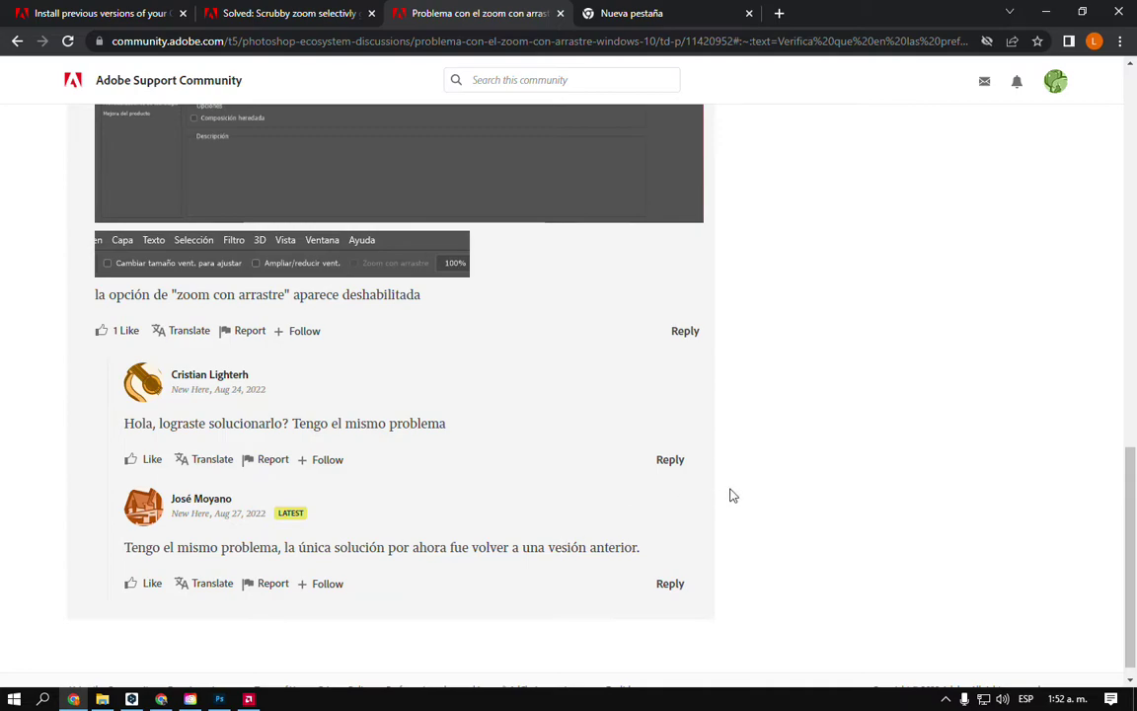
Return to the 'Solved: Scrubby zoom selectively' thread at the August 2022 update reply
{"action": "left_click_drag", "start_coordinate": [1134, 553], "coordinate": [1134, 460]}
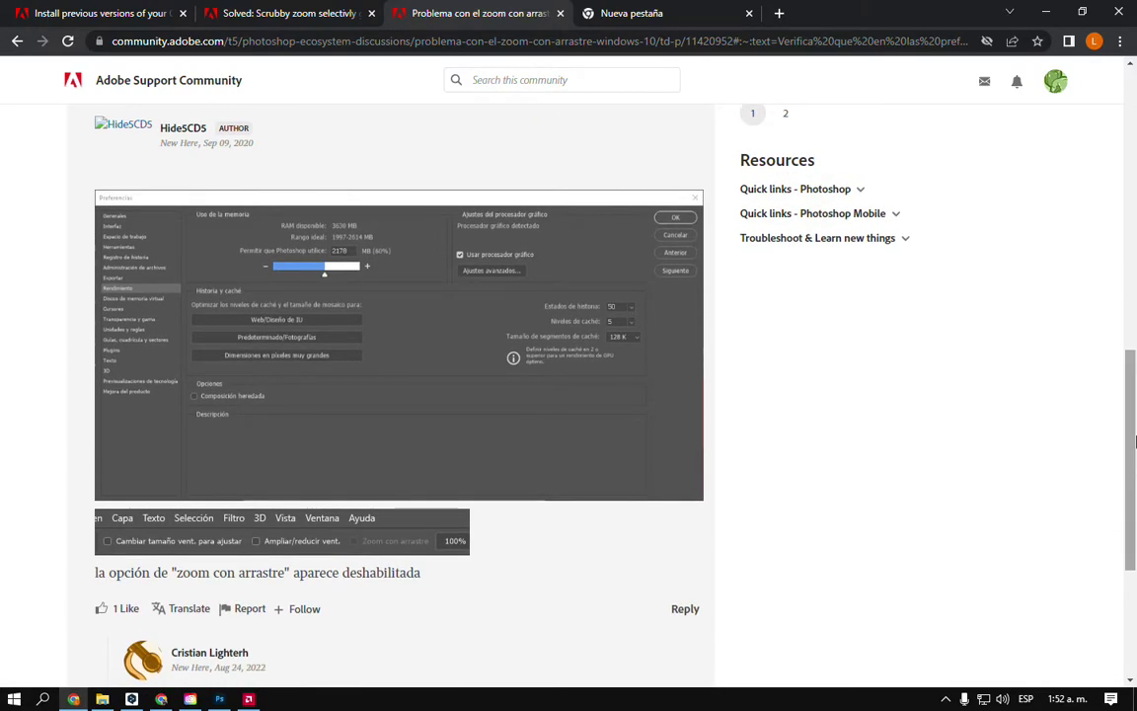
{"action": "scroll", "coordinate": [660, 265], "scroll_direction": "up", "scroll_amount": 1}
{"action": "left_click", "coordinate": [257, 13]}
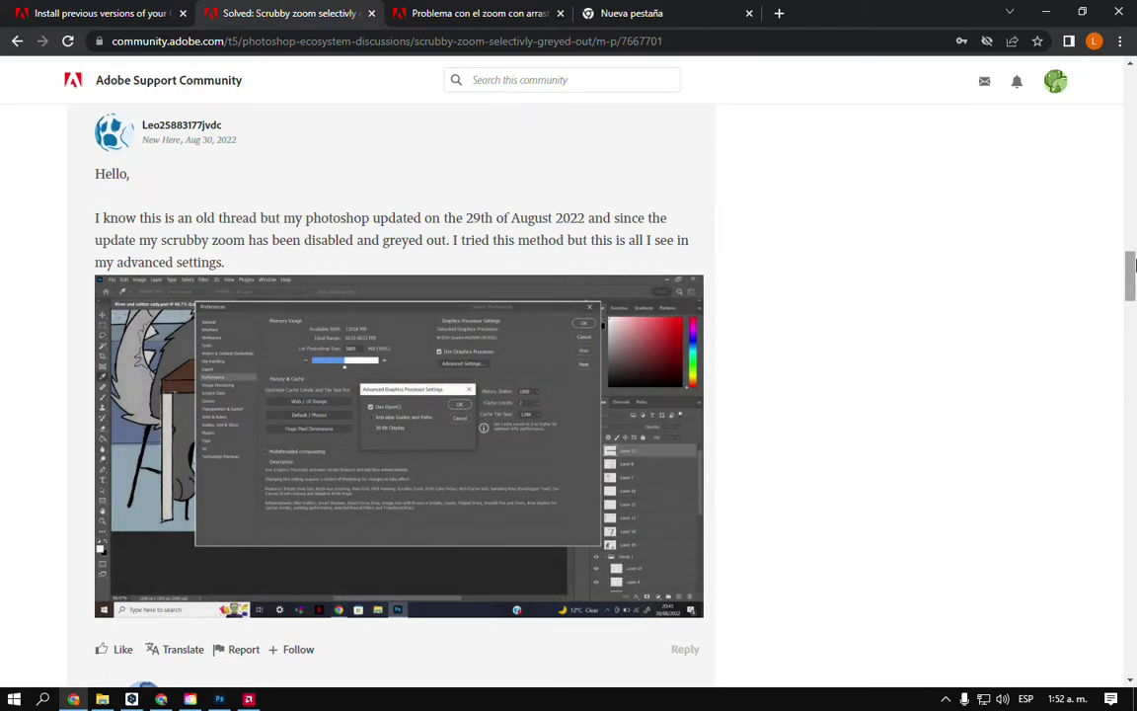
Highlight the 29 in the August date and other post text, then clear the selection
{"action": "scroll", "coordinate": [947, 289], "scroll_direction": "up", "scroll_amount": 2}
{"action": "scroll", "coordinate": [612, 288], "scroll_direction": "down", "scroll_amount": 1}
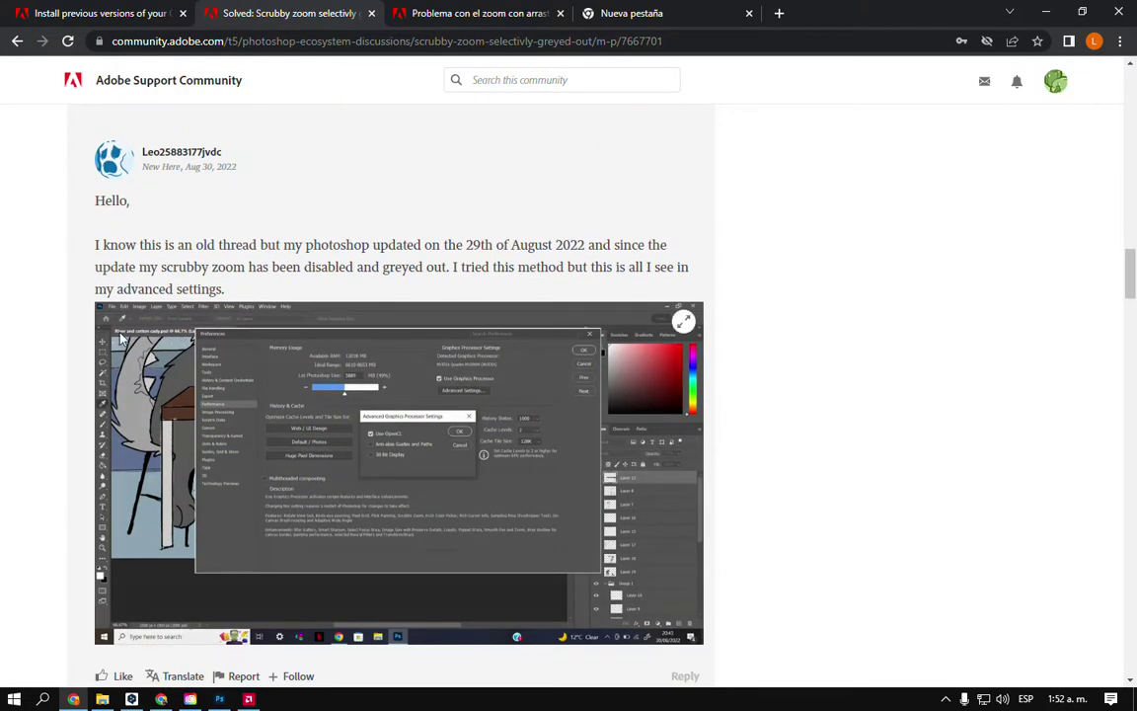
{"action": "mouse_move", "coordinate": [595, 312]}
{"action": "left_click_drag", "start_coordinate": [466, 244], "coordinate": [481, 245]}
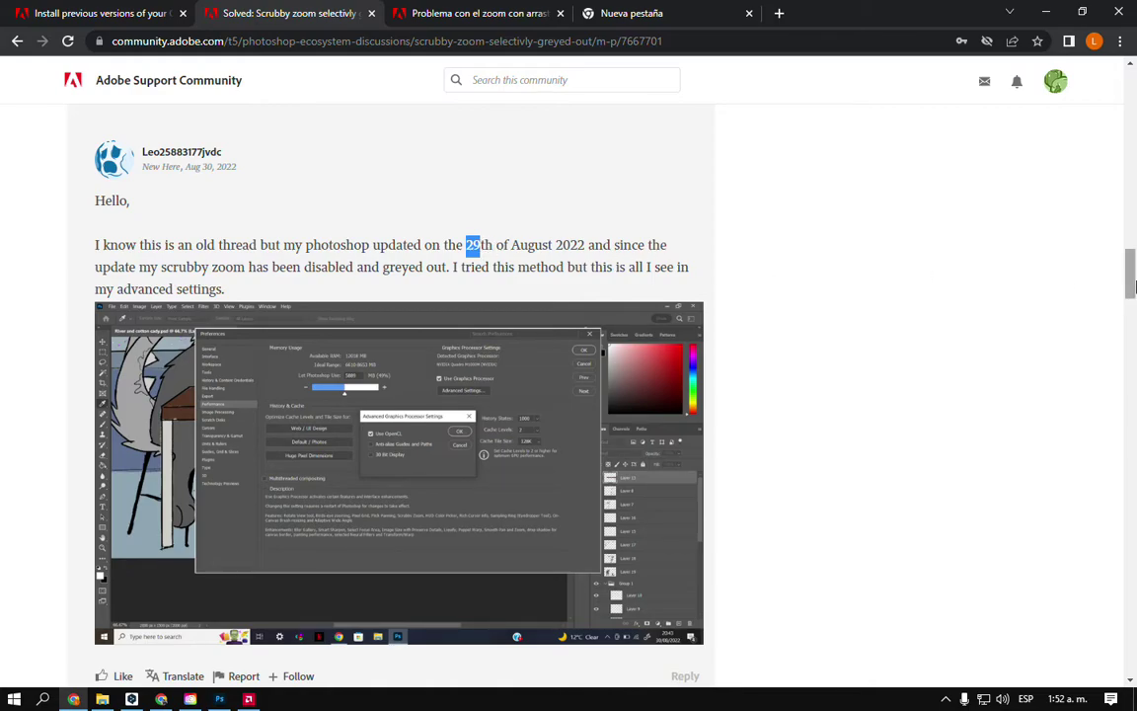
{"action": "left_click_drag", "start_coordinate": [1132, 282], "coordinate": [1134, 314]}
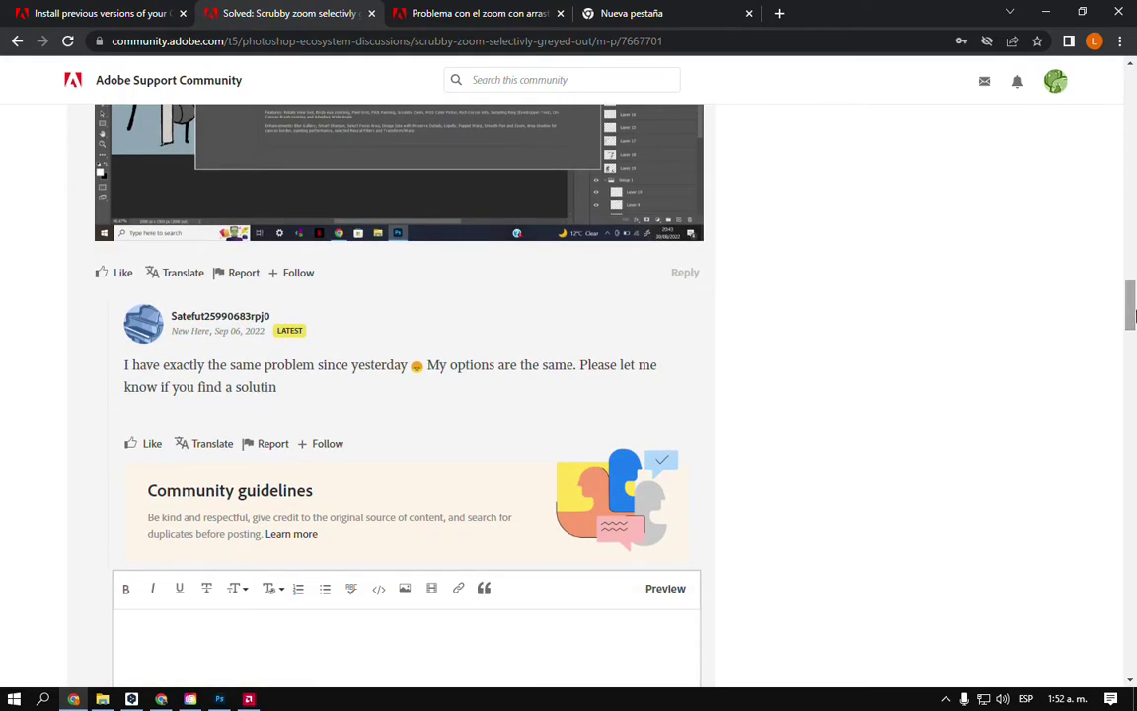
{"action": "scroll", "coordinate": [1132, 314], "scroll_direction": "down", "scroll_amount": 1}
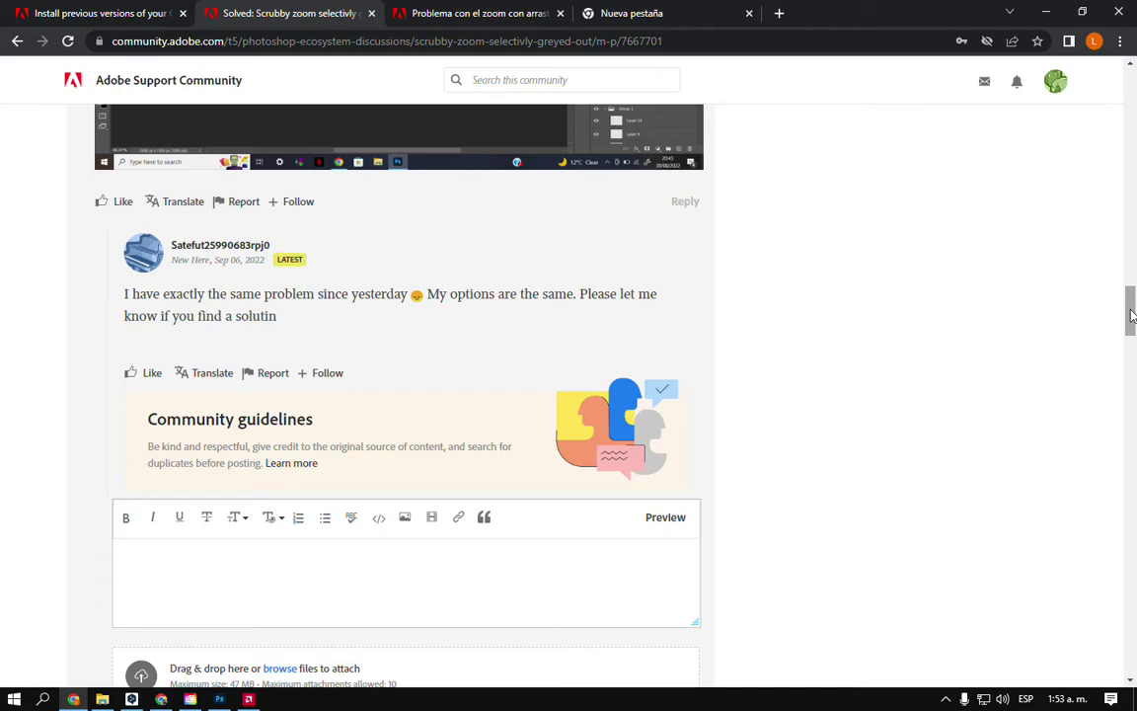
{"action": "left_click_drag", "start_coordinate": [305, 316], "coordinate": [133, 294]}
{"action": "left_click", "coordinate": [158, 296]}
Go to the 'Problema con el zoom con arrastre' thread's final reply about reverting versions
{"action": "scroll", "coordinate": [556, 543], "scroll_direction": "down", "scroll_amount": 2}
{"action": "scroll", "coordinate": [540, 540], "scroll_direction": "up", "scroll_amount": 2}
{"action": "scroll", "coordinate": [540, 540], "scroll_direction": "up", "scroll_amount": 2}
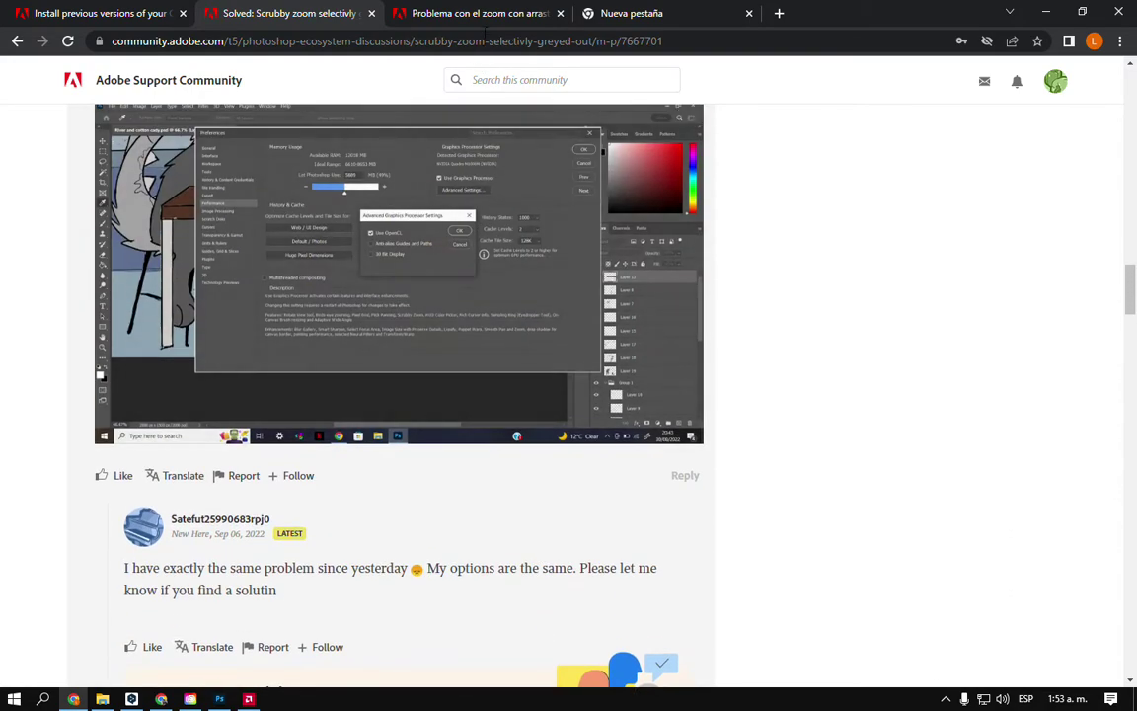
{"action": "left_click", "coordinate": [473, 13]}
{"action": "scroll", "coordinate": [1134, 358], "scroll_direction": "down", "scroll_amount": 4}
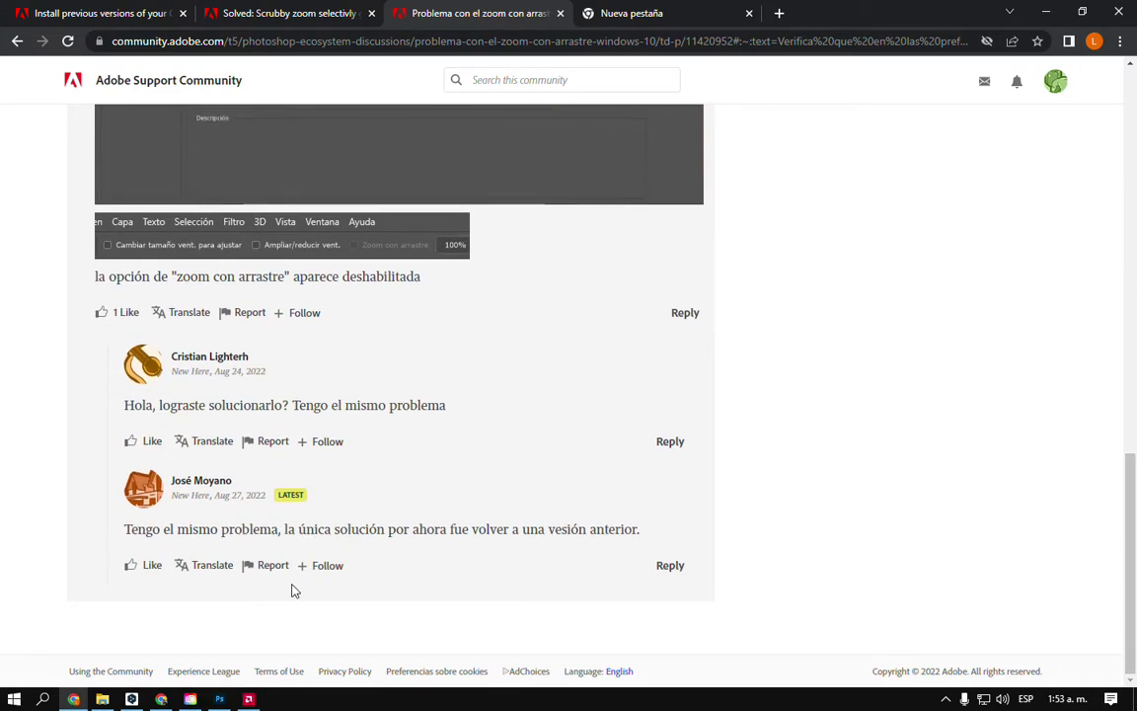
{"action": "left_click", "coordinate": [189, 698]}
{"action": "left_click", "coordinate": [307, 649]}
In Photoshop, view Edición > Preferencias > Rendimiento, close it unchanged, and select the Zoom tool
{"action": "left_click", "coordinate": [221, 699]}
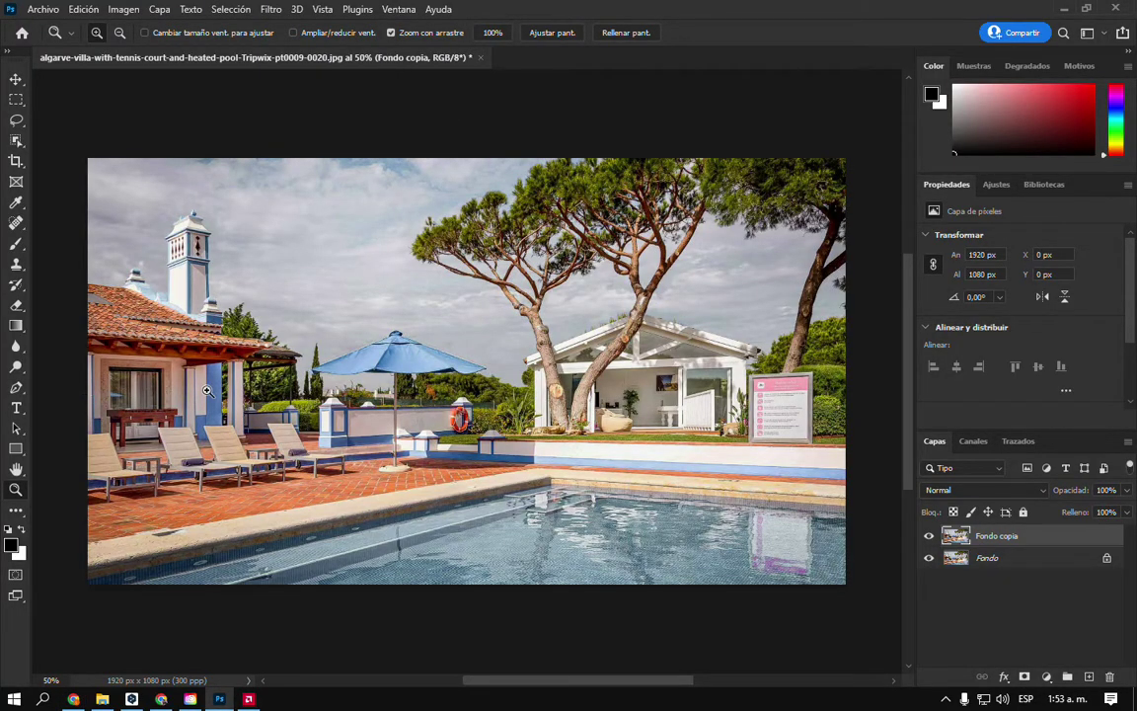
{"action": "left_click", "coordinate": [82, 9]}
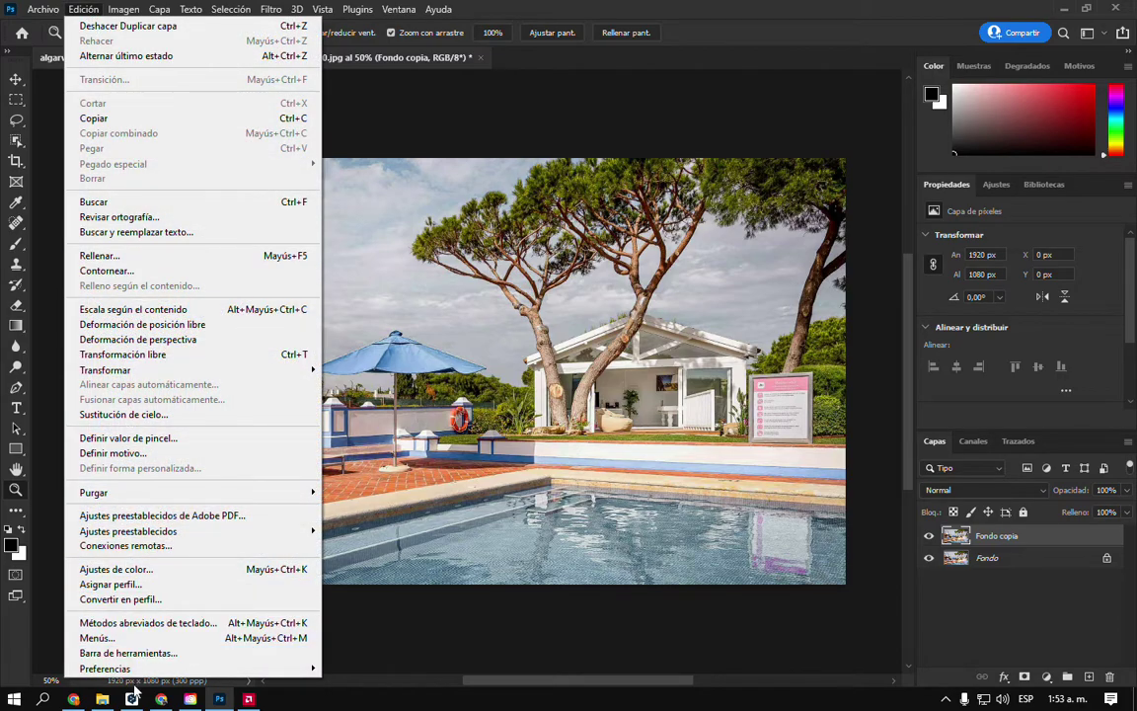
{"action": "mouse_move", "coordinate": [134, 670]}
{"action": "left_click", "coordinate": [371, 494]}
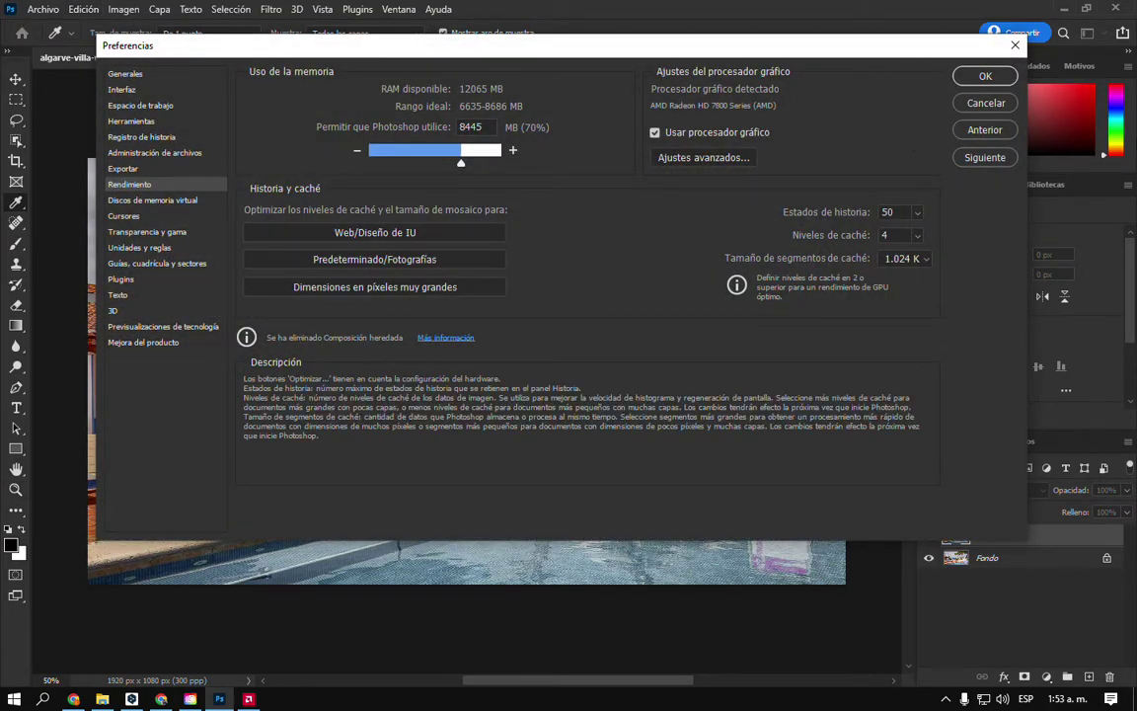
{"action": "left_click", "coordinate": [984, 106]}
{"action": "key", "text": "z"}
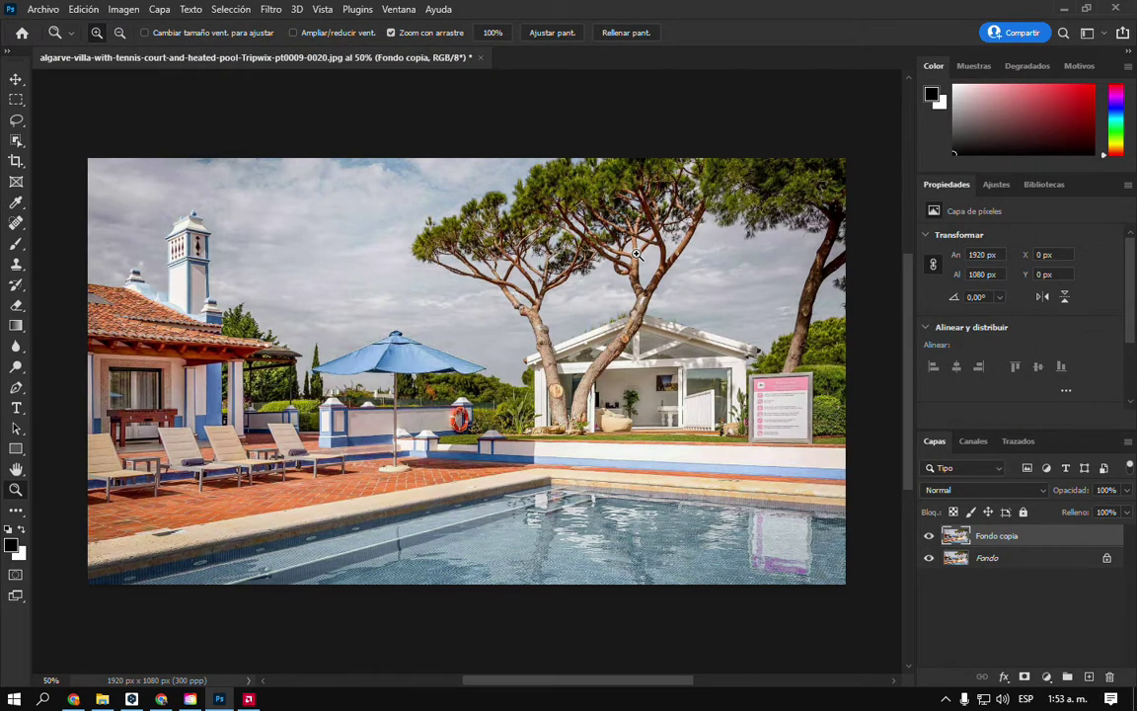
Scrub-zoom in and out on the villa photo's tree, then reopen the Solved scrubby zoom thread
{"action": "left_click_drag", "start_coordinate": [427, 252], "coordinate": [405, 160]}
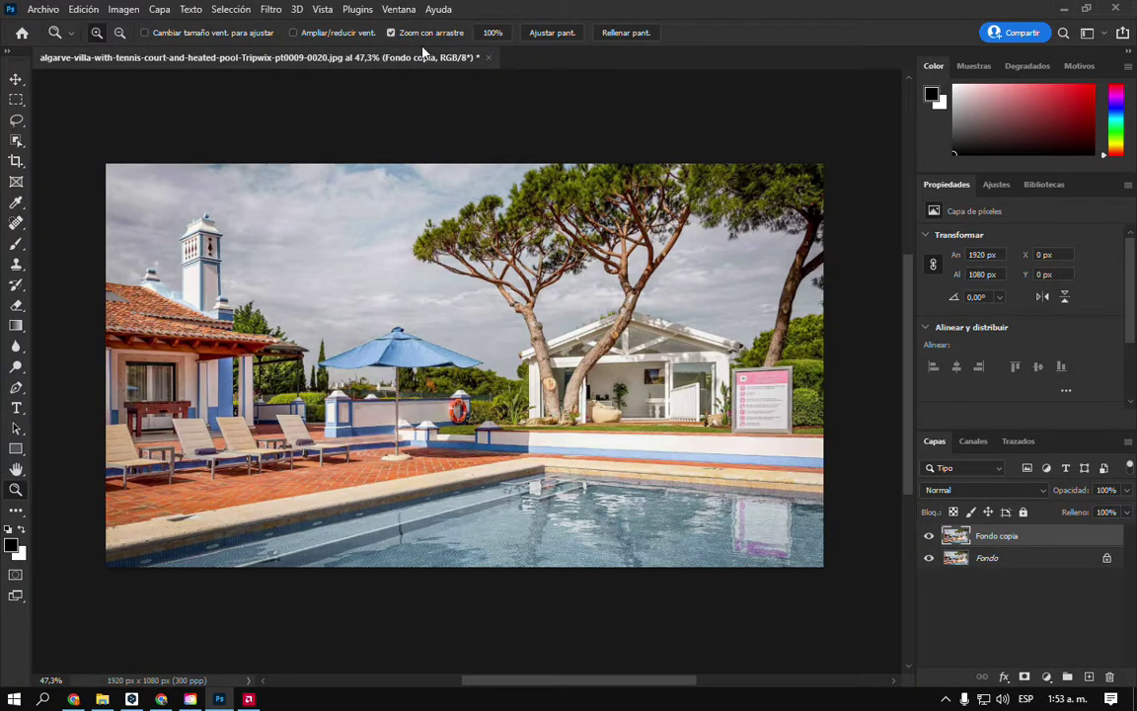
{"action": "left_click_drag", "start_coordinate": [508, 217], "coordinate": [483, 271]}
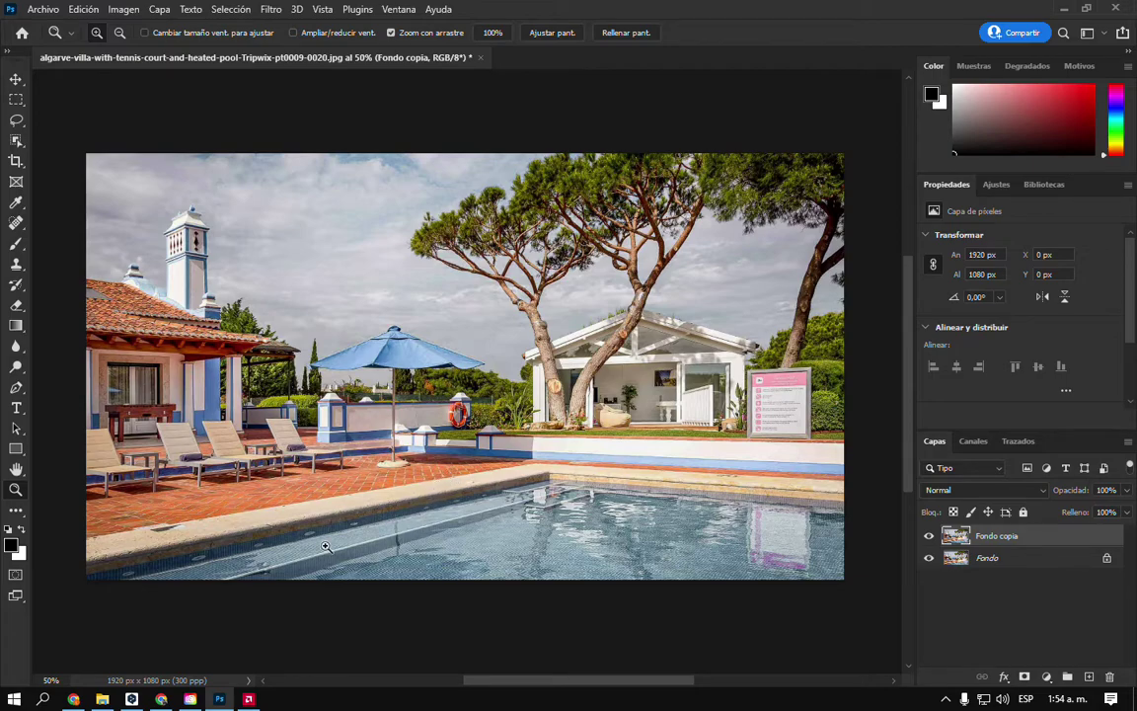
{"action": "key", "text": "alt+Tab"}
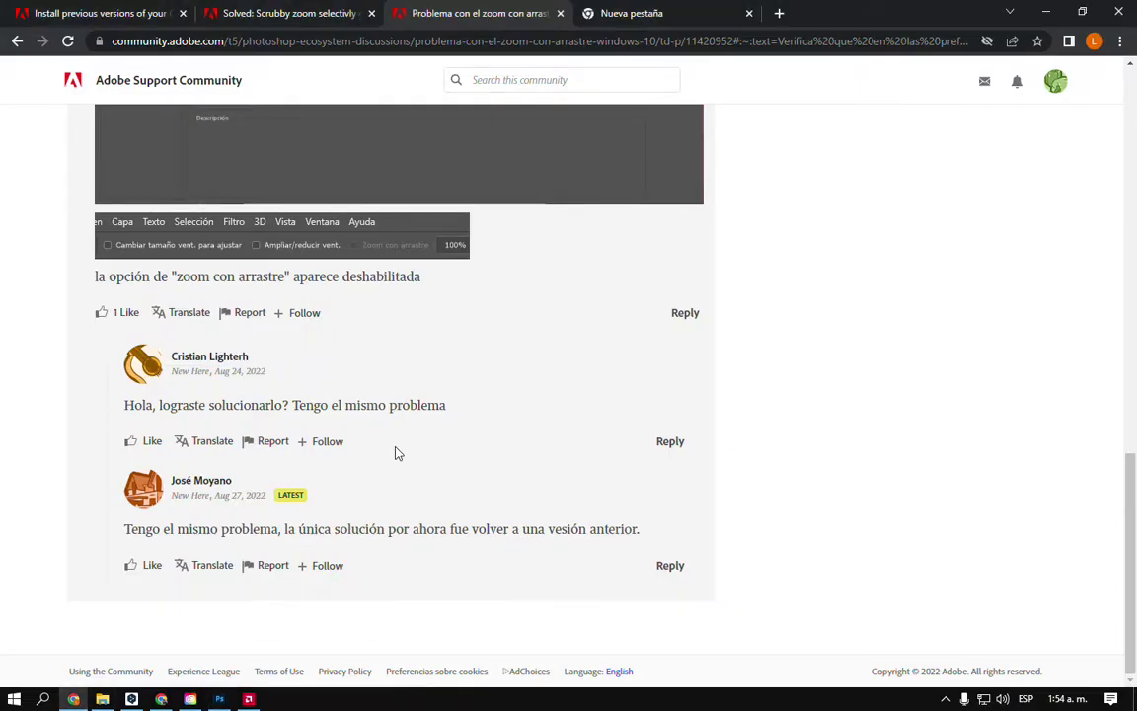
{"action": "key", "text": "ctrl+plus"}
{"action": "key", "text": "ctrl+plus"}
{"action": "scroll", "coordinate": [452, 452], "scroll_direction": "up", "scroll_amount": 3}
{"action": "scroll", "coordinate": [507, 393], "scroll_direction": "down", "scroll_amount": 3}
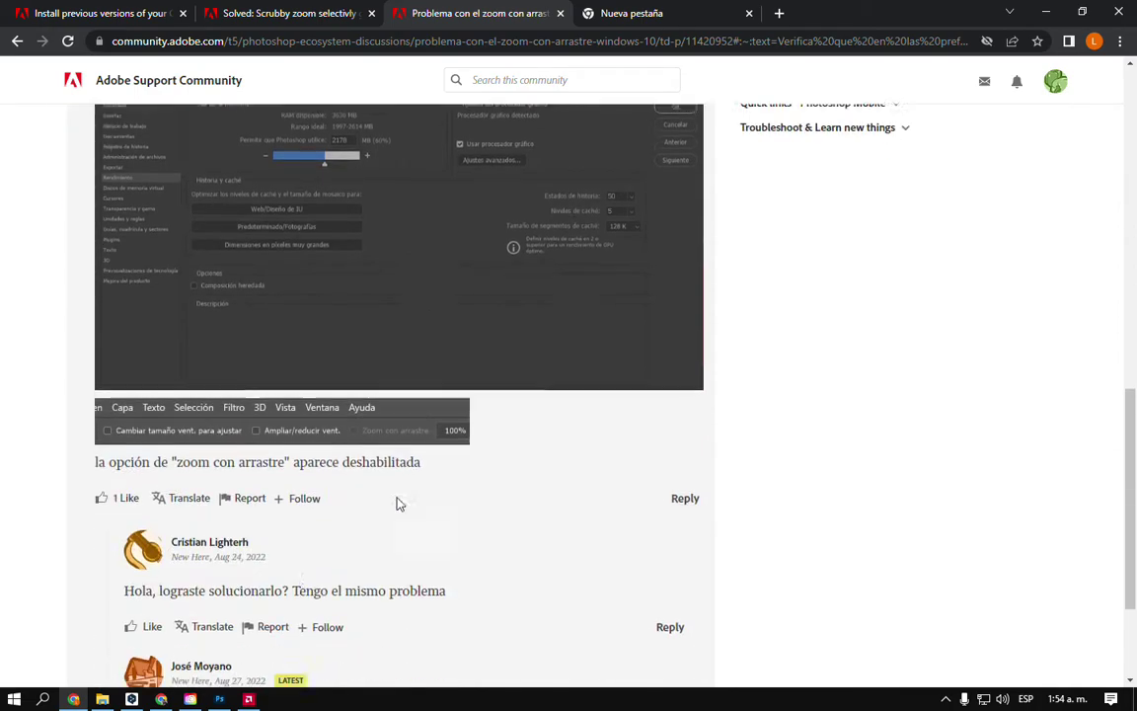
{"action": "scroll", "coordinate": [325, 588], "scroll_direction": "down", "scroll_amount": 3}
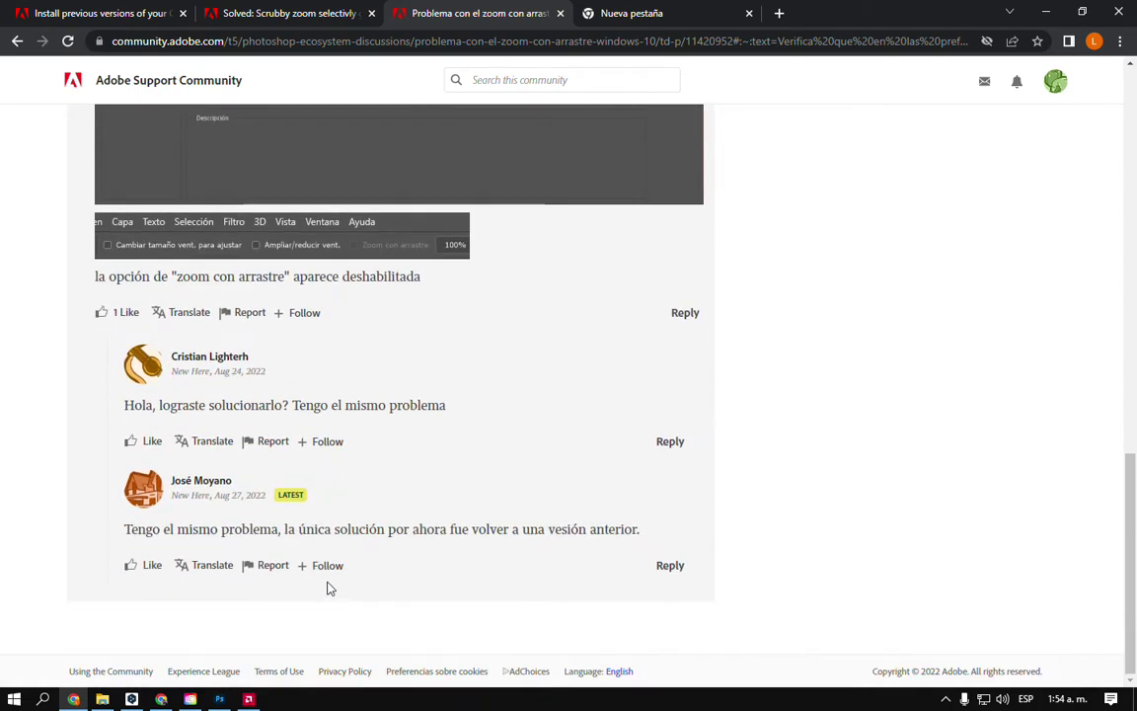
{"action": "left_click", "coordinate": [351, 12]}
Back in Photoshop, scrub-zoom the villa photo around the umbrella and tree up to 12800%
{"action": "left_click", "coordinate": [219, 699]}
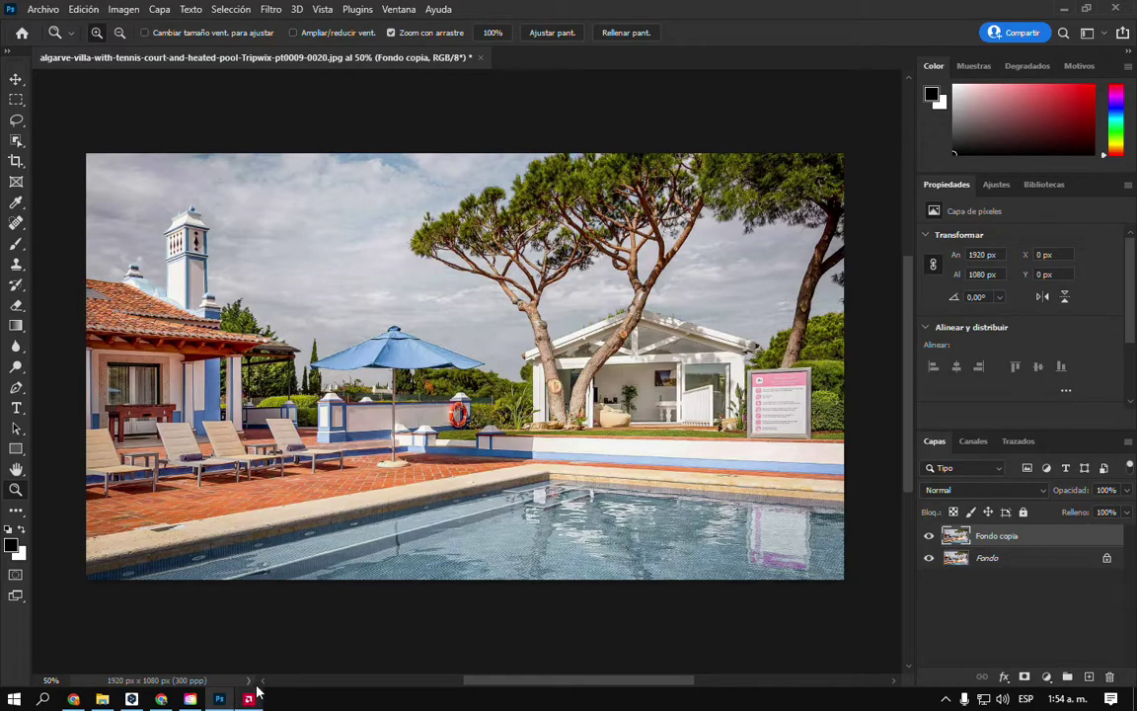
{"action": "left_click_drag", "start_coordinate": [387, 252], "coordinate": [413, 322]}
{"action": "left_click_drag", "start_coordinate": [496, 285], "coordinate": [537, 332]}
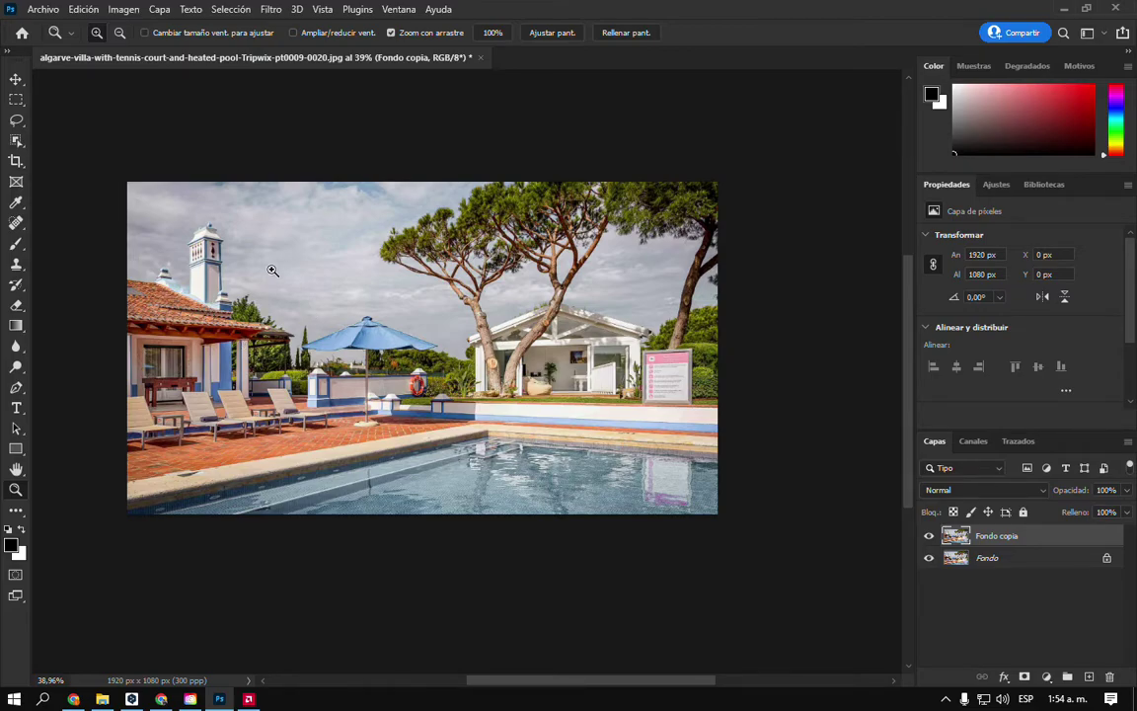
{"action": "left_click_drag", "start_coordinate": [397, 240], "coordinate": [548, 302]}
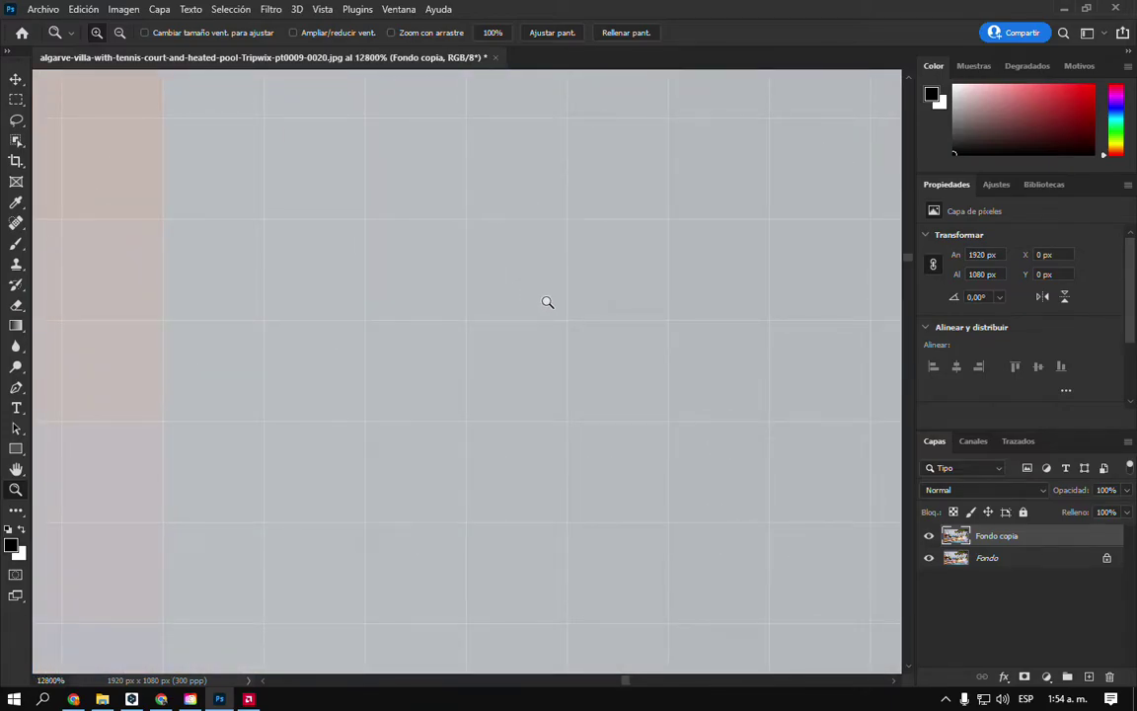
Zoom back out of the photo, then return to the Solved scrubby zoom thread in Chrome
{"action": "scroll", "coordinate": [621, 262], "scroll_direction": "down", "scroll_amount": 15}
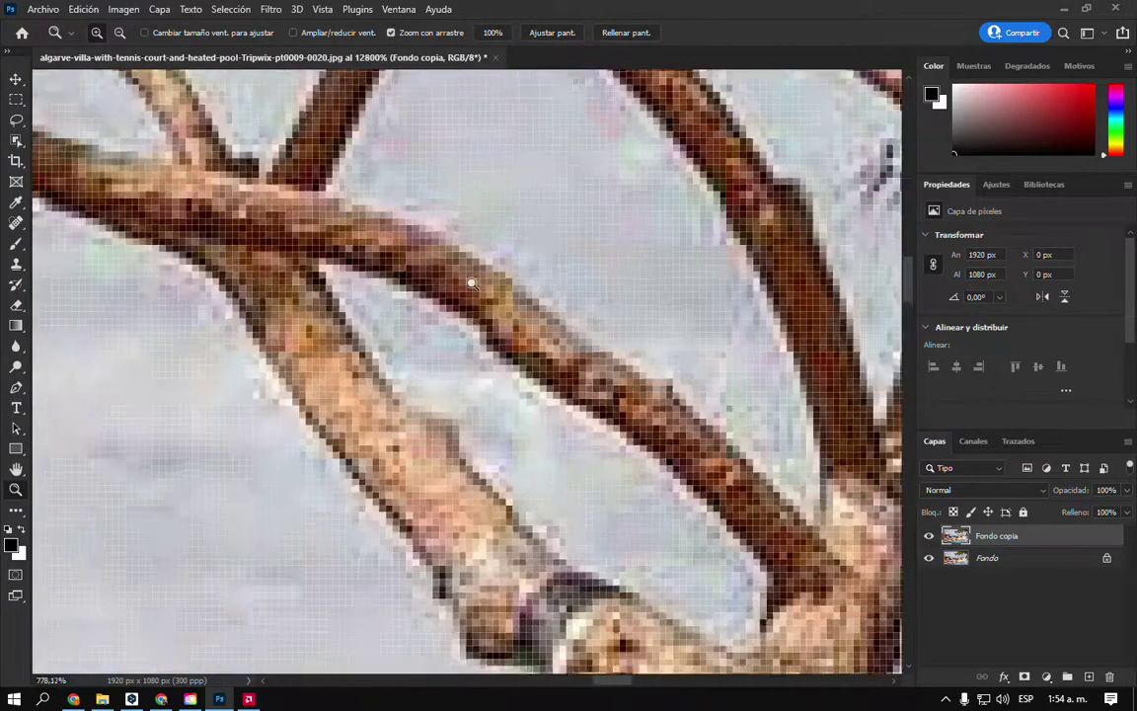
{"action": "scroll", "coordinate": [719, 283], "scroll_direction": "down", "scroll_amount": 1}
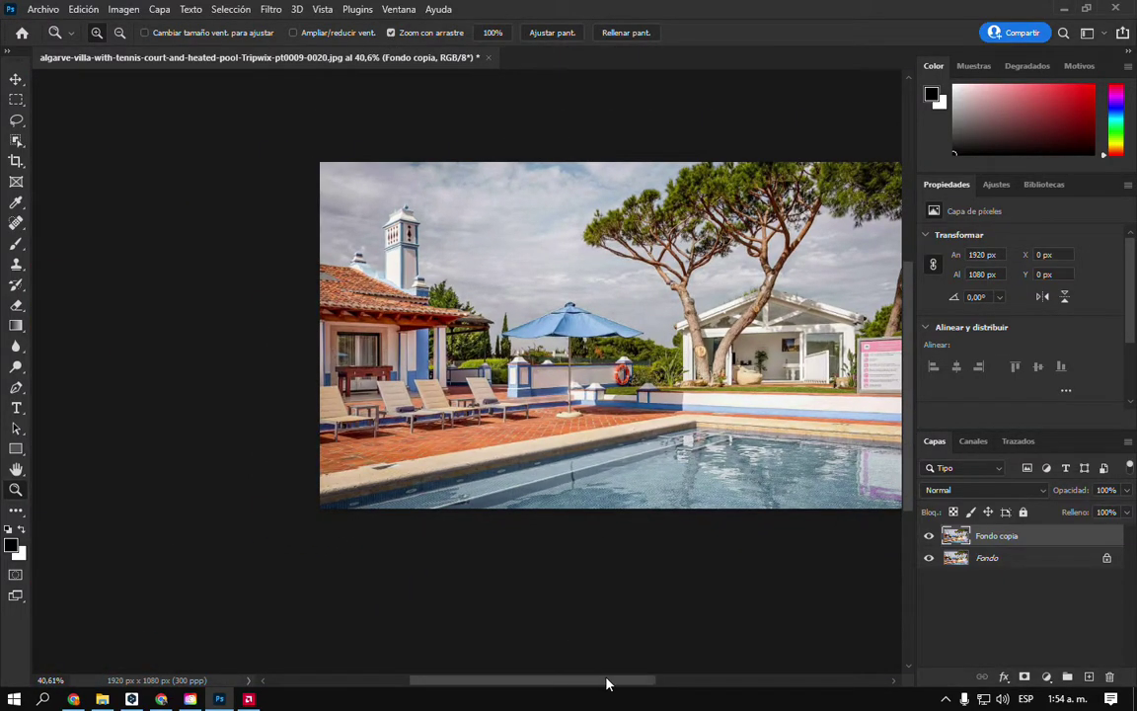
{"action": "left_click_drag", "start_coordinate": [609, 680], "coordinate": [649, 680]}
{"action": "scroll", "coordinate": [576, 276], "scroll_direction": "up", "scroll_amount": 2}
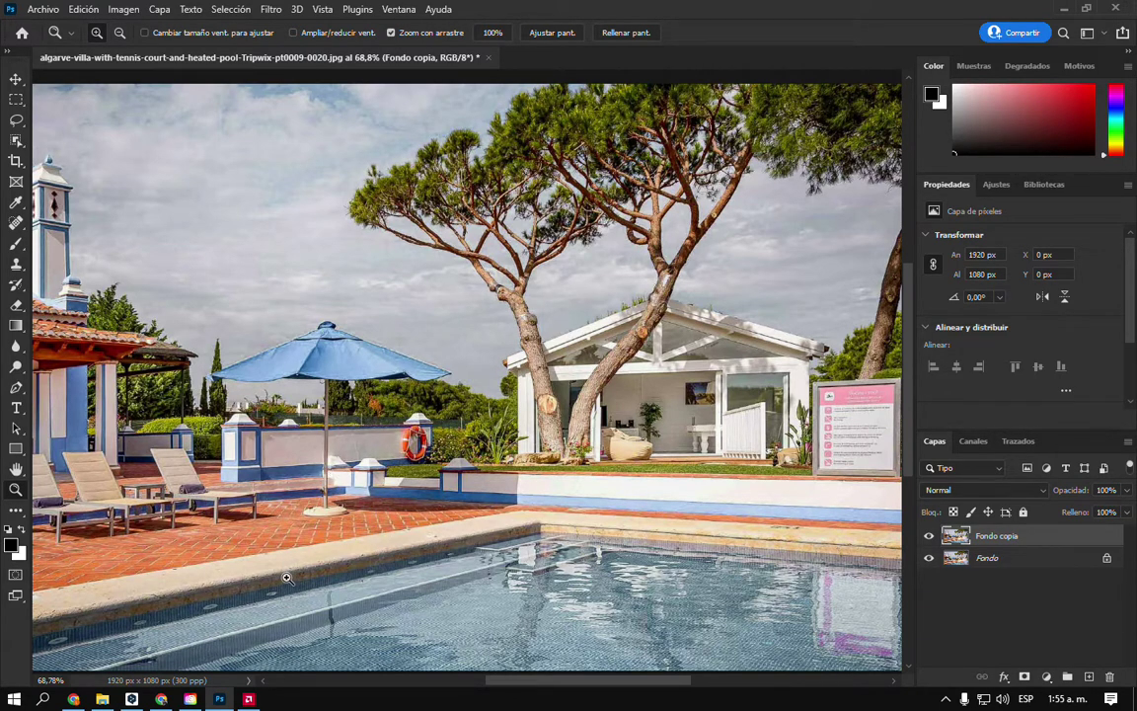
{"action": "left_click", "coordinate": [73, 699]}
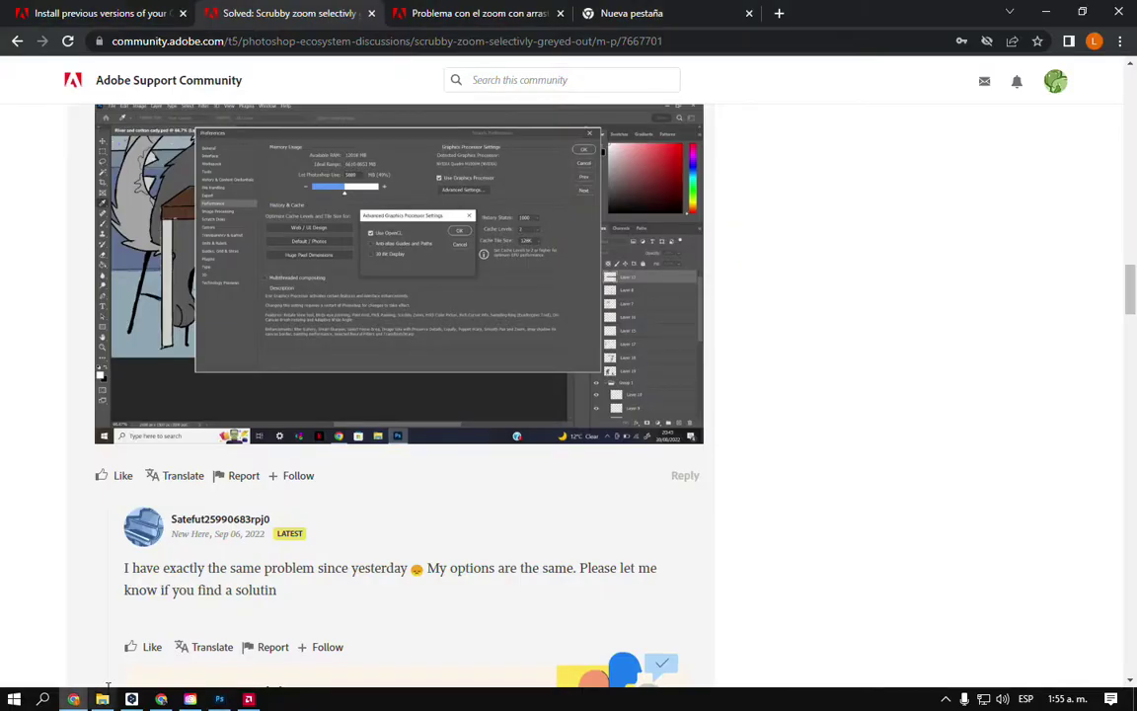